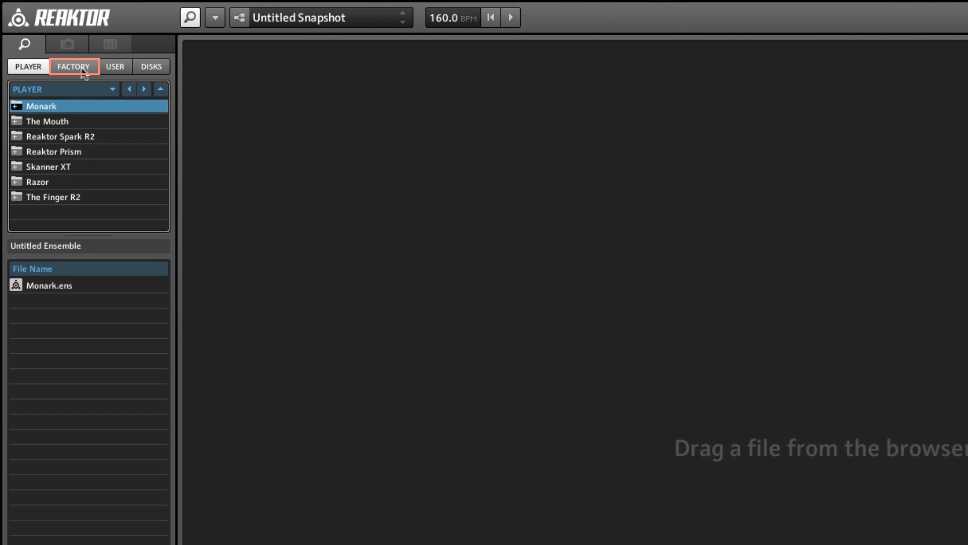
Load Lazerbass.ism from the factory Synthesizers instruments into the empty ensemble
click(81, 69)
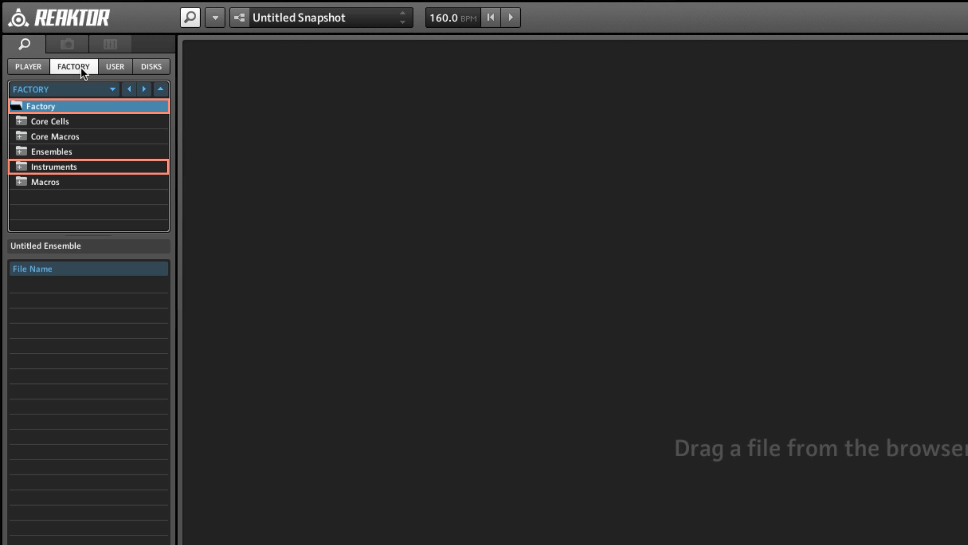
click(24, 167)
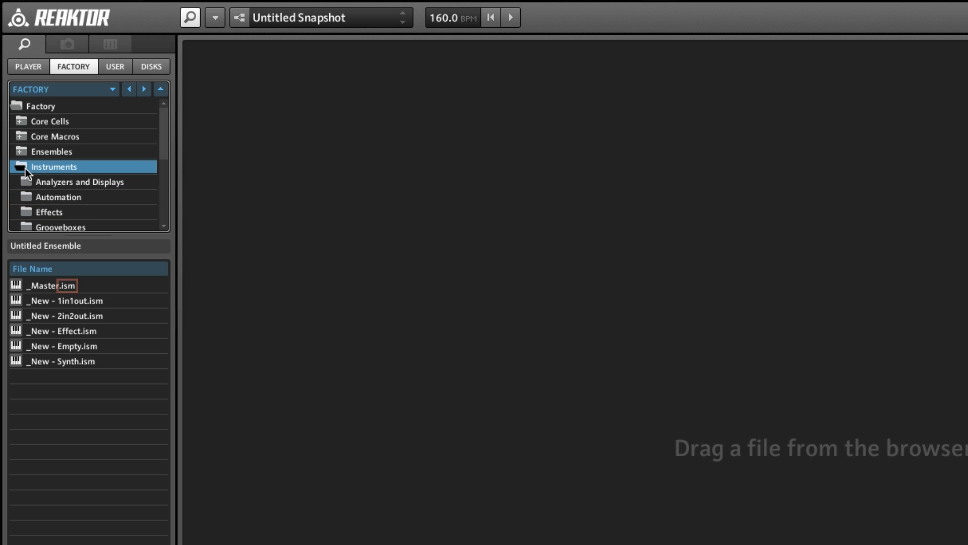
drag(161, 137, 150, 211)
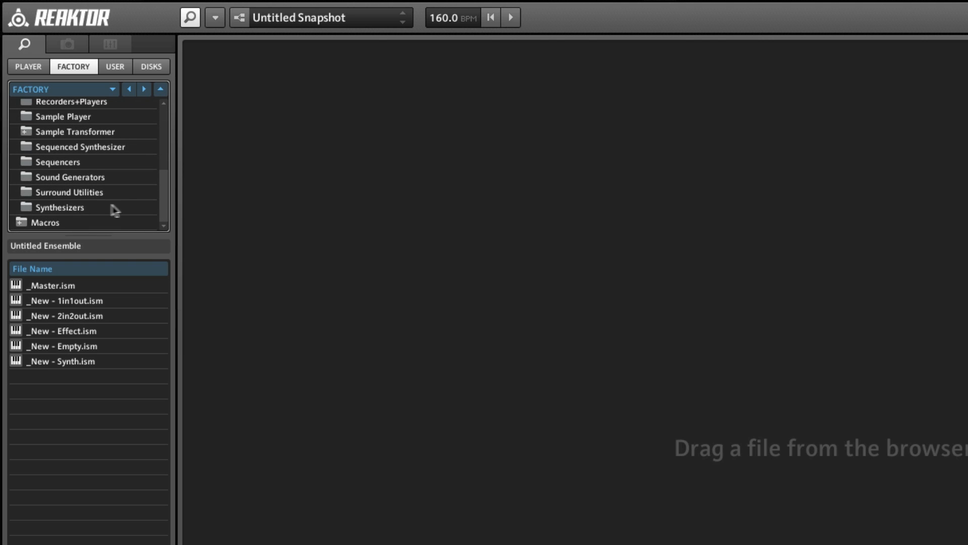
click(67, 211)
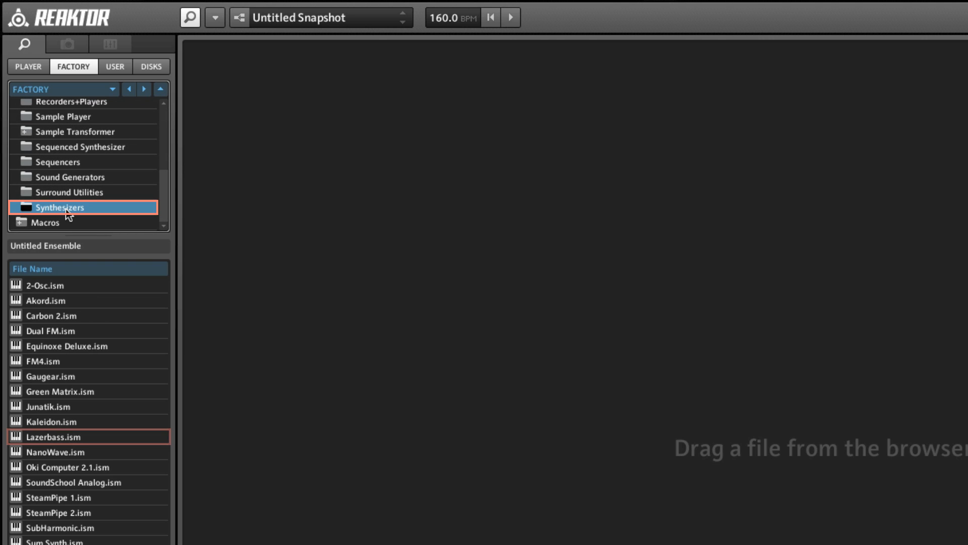
double_click(53, 438)
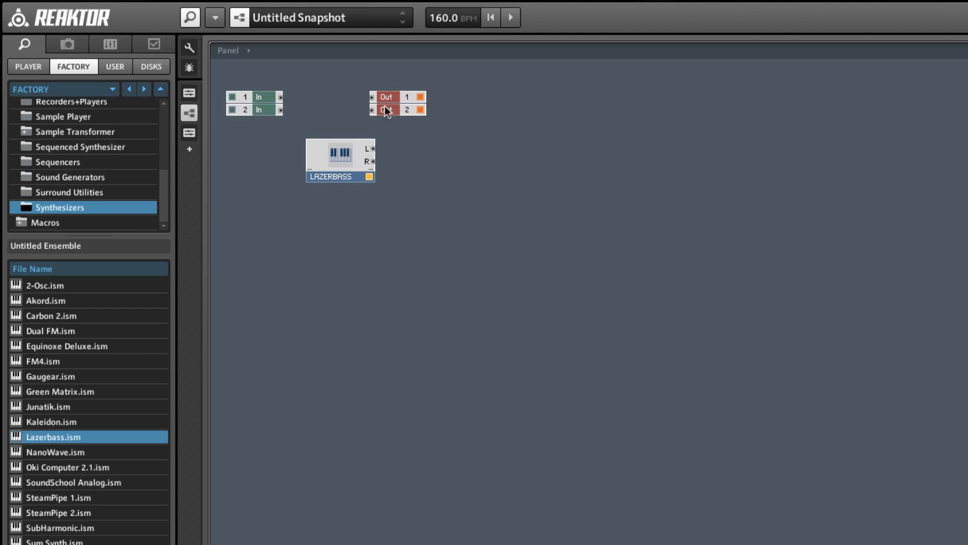
Move the Out module well clear of Lazerbass, and wire Lazerbass L and R to Out 1 and Out 2
drag(386, 110, 735, 154)
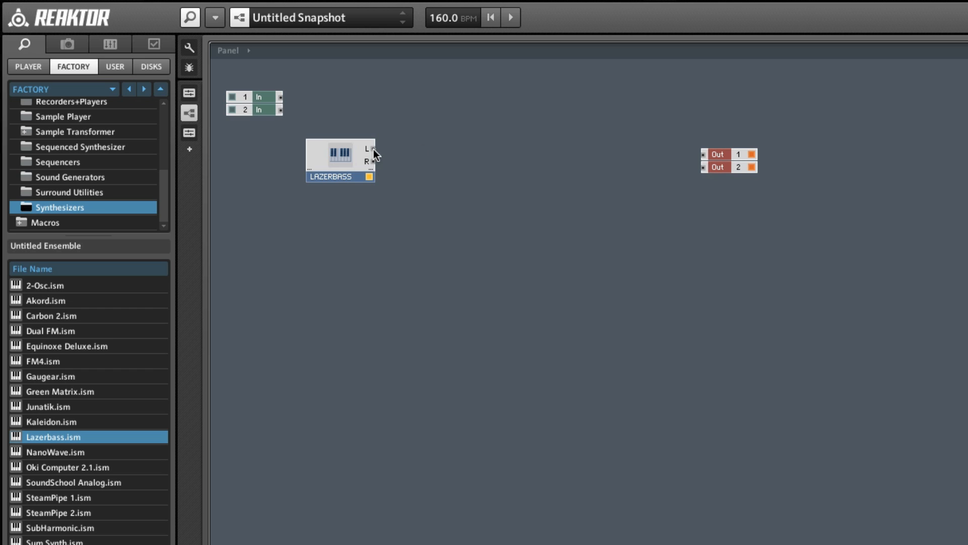
drag(374, 149, 700, 152)
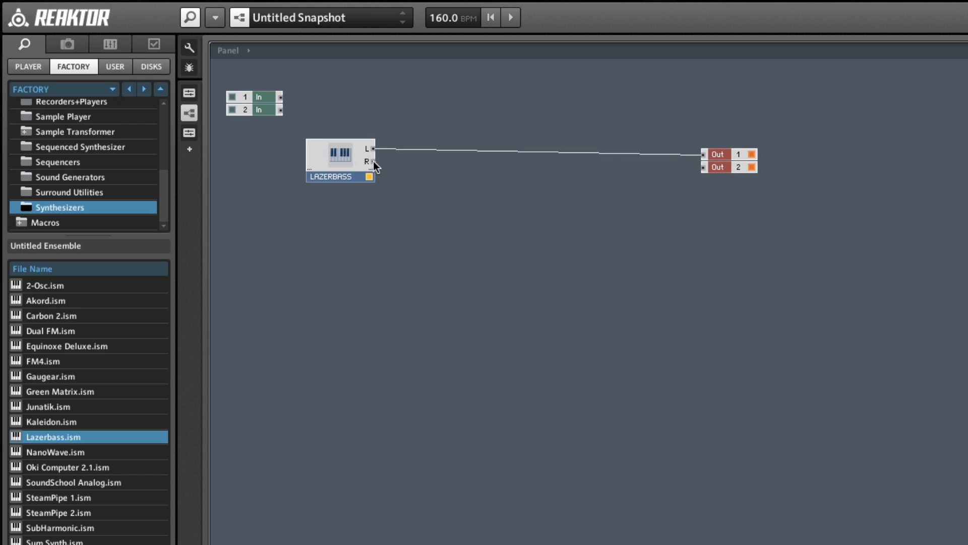
drag(374, 161, 707, 169)
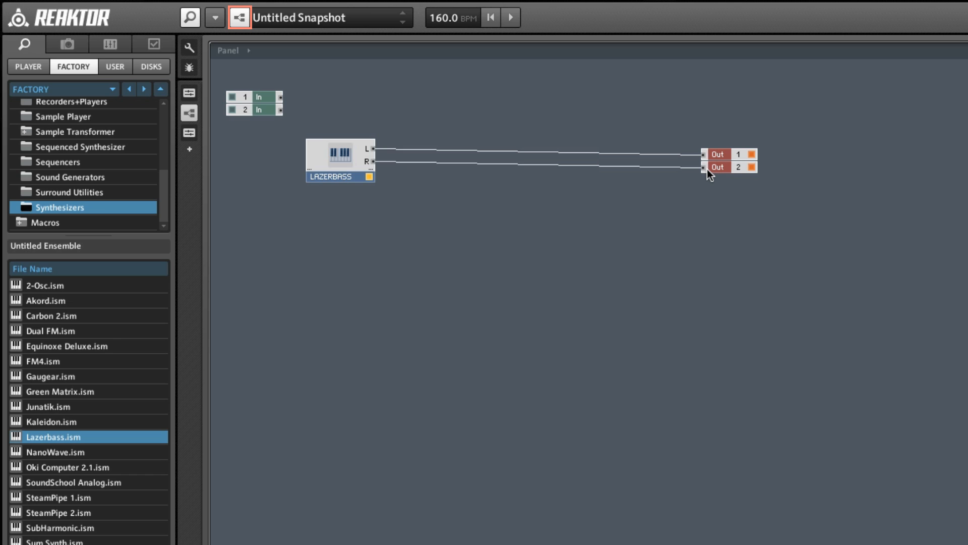
In the panel view, try the multi Saw waveform, switch Lazerbass's oscillator to dual Saw and set its dispersion to 00.16
click(240, 19)
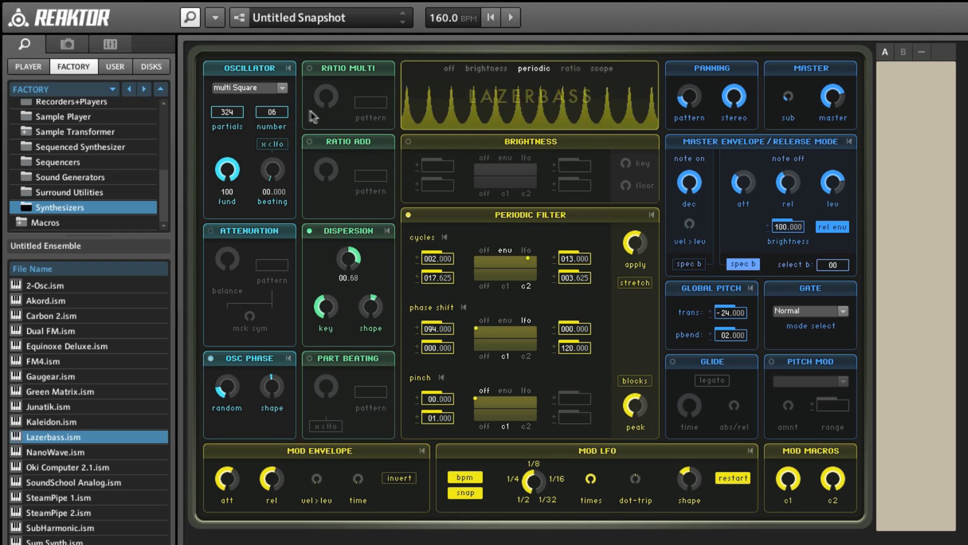
click(244, 88)
click(244, 109)
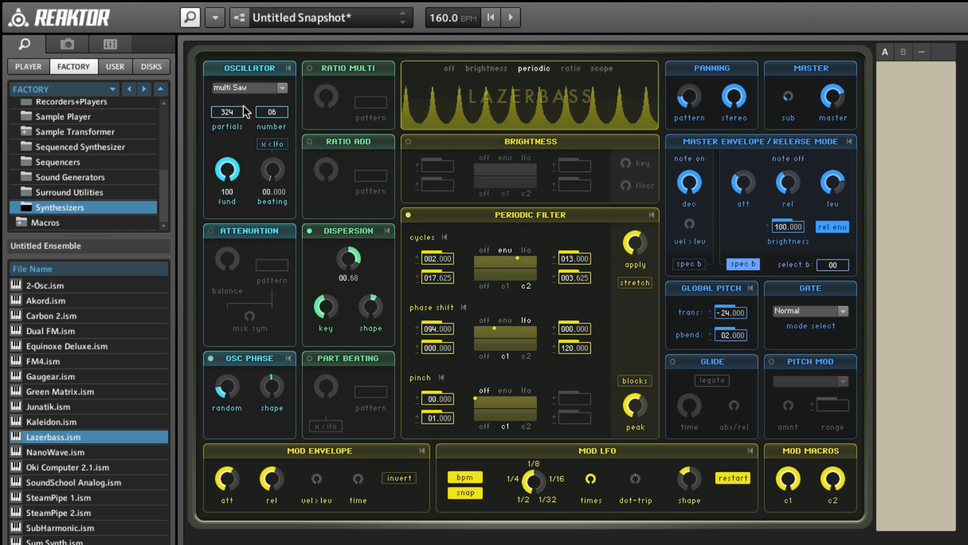
click(266, 91)
click(247, 98)
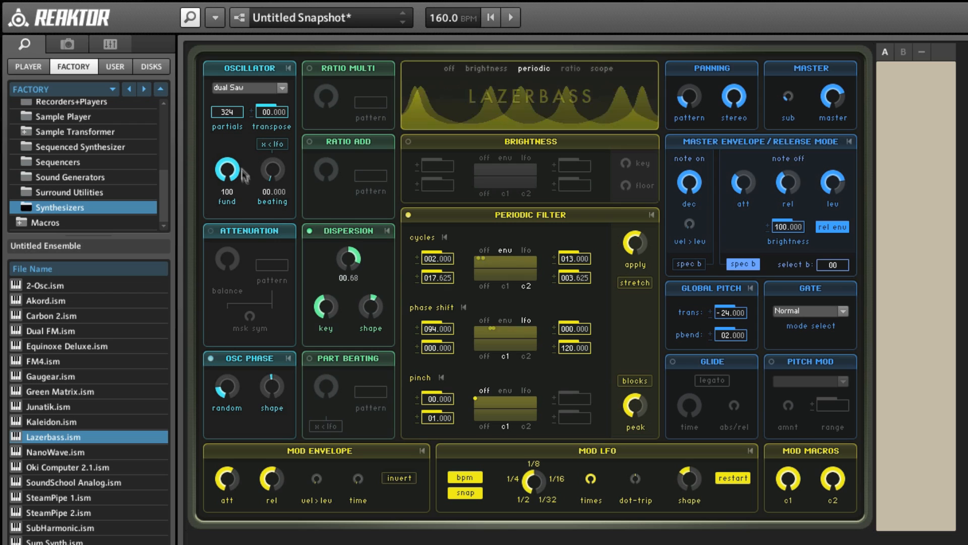
drag(348, 260, 345, 287)
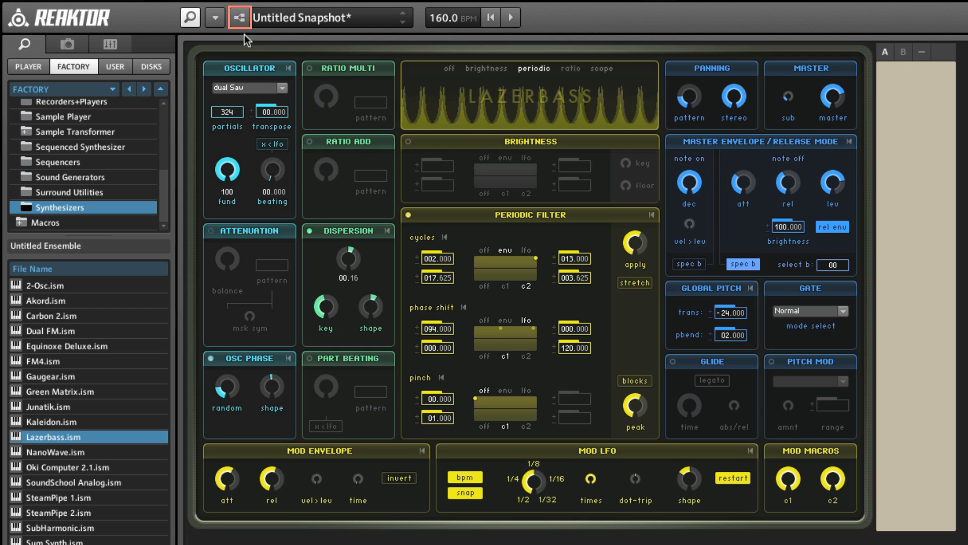
Return to the ensemble structure and add Echomania.ism from the factory Effects instruments
click(239, 18)
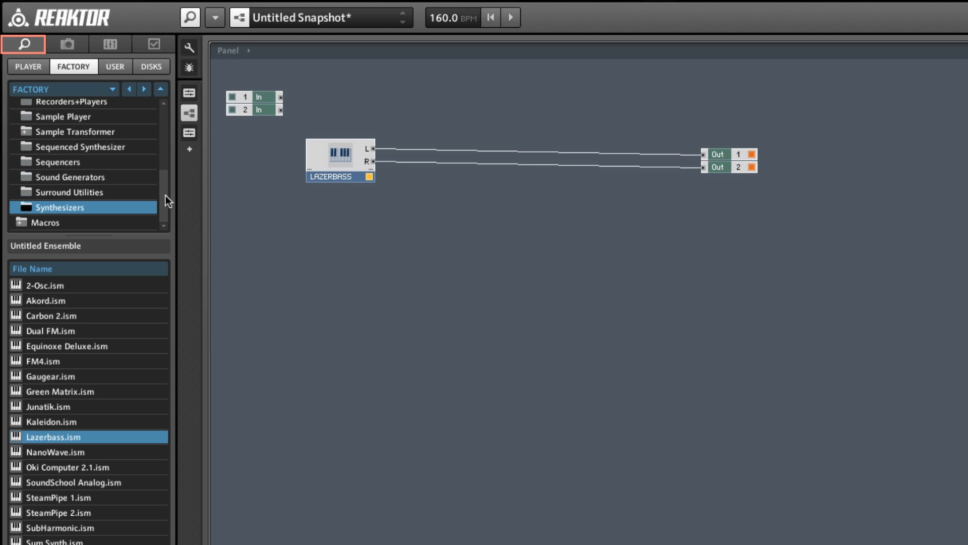
drag(165, 196, 171, 150)
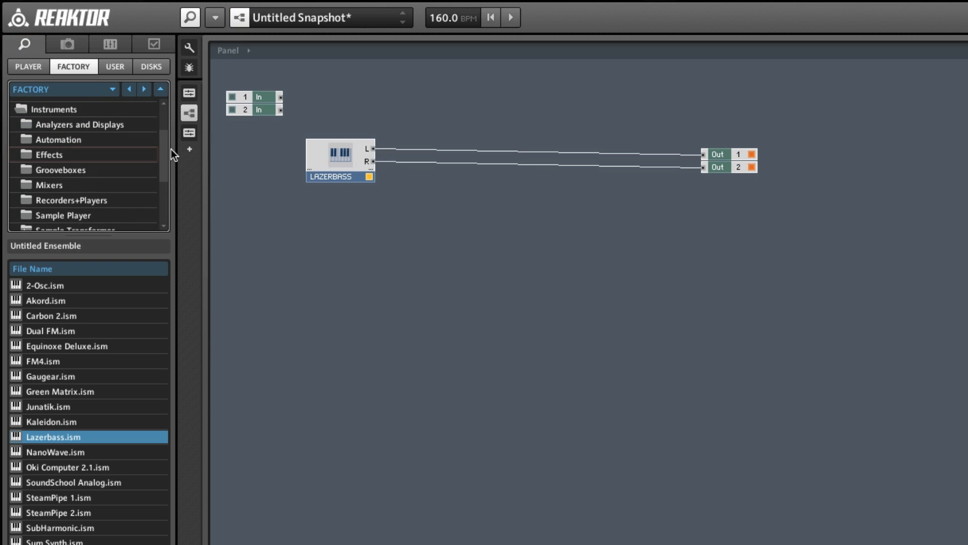
click(55, 153)
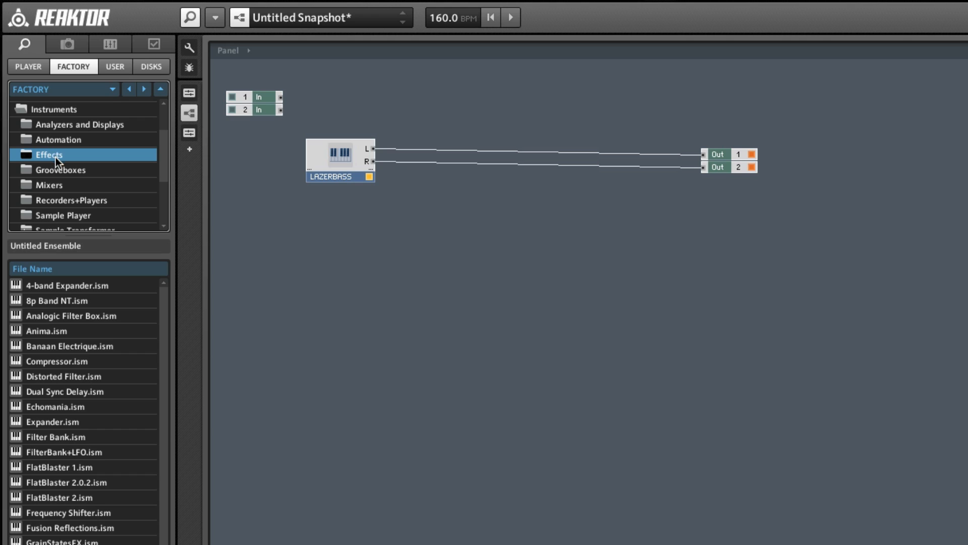
click(71, 408)
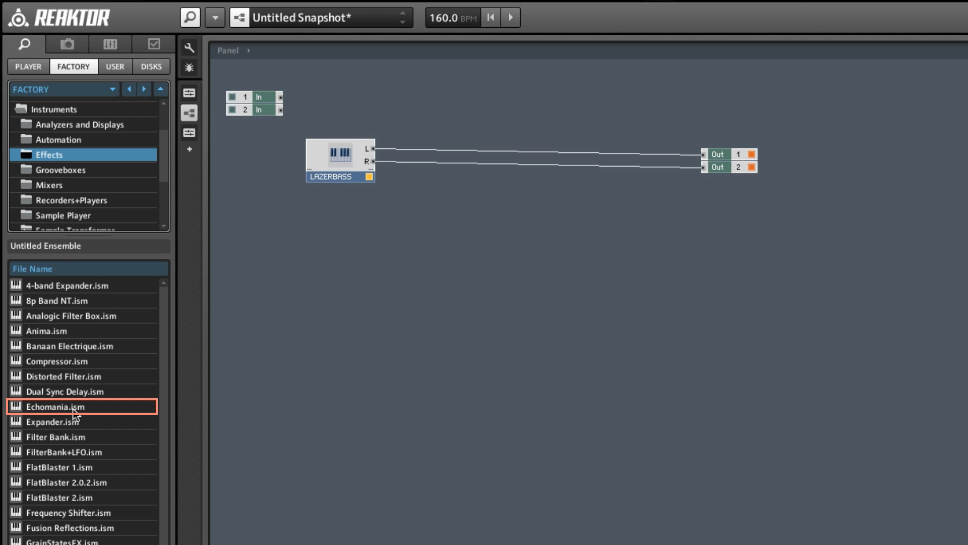
double_click(73, 407)
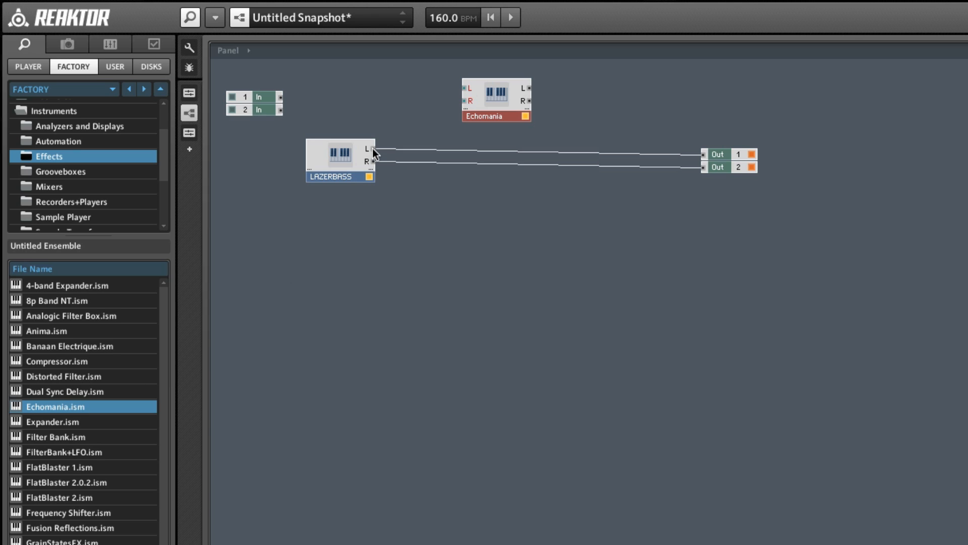
Route Lazerbass L and R into Echomania's inputs, and Echomania's L and R outputs to Out 1 and Out 2
drag(374, 152, 464, 90)
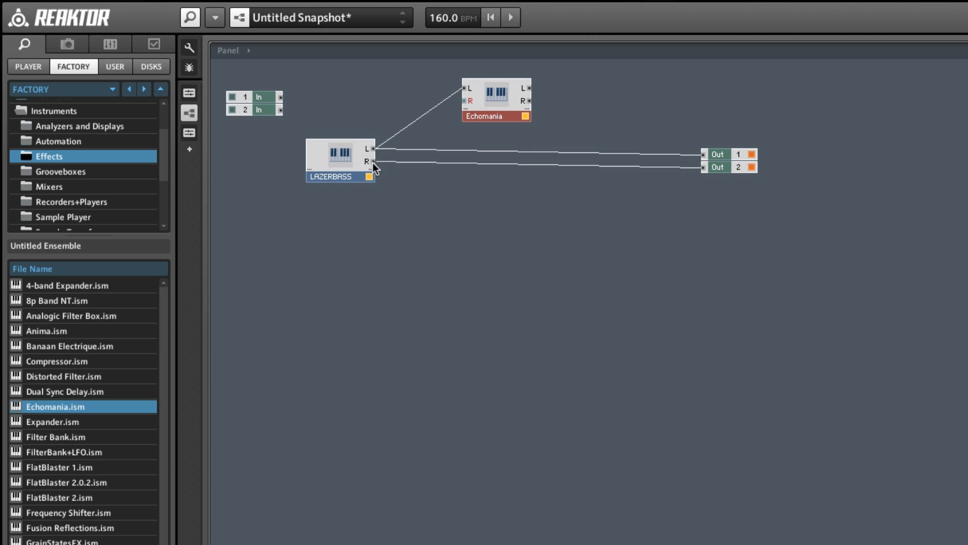
drag(373, 163, 464, 102)
drag(530, 89, 706, 156)
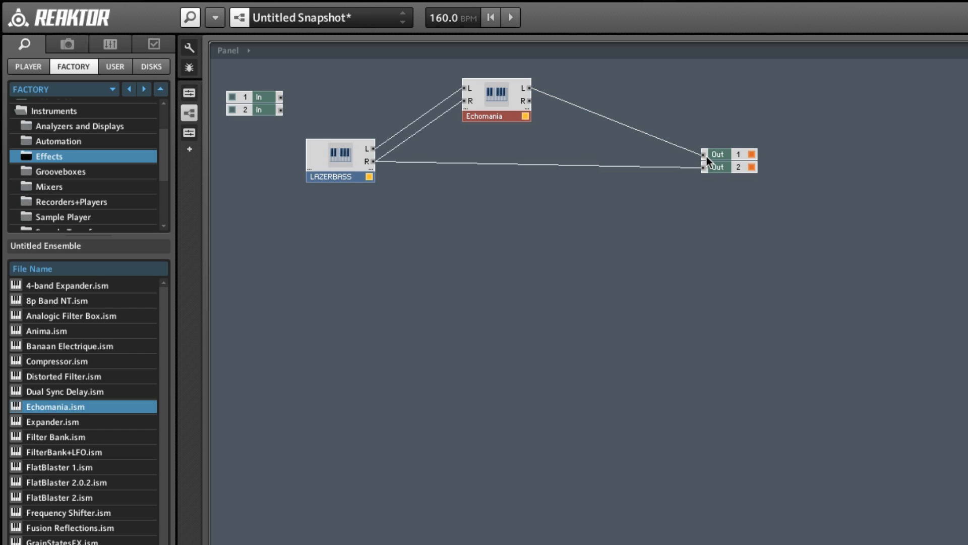
drag(529, 101, 703, 167)
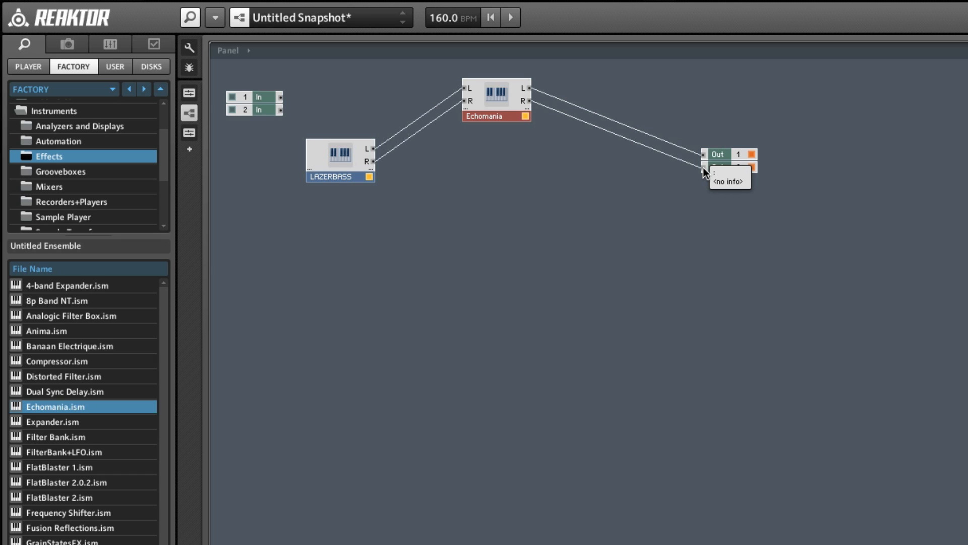
In the panel view, set Echomania's output level to -6.5 and its Delay Mod LFO to amount 2 and frequency 37
click(239, 19)
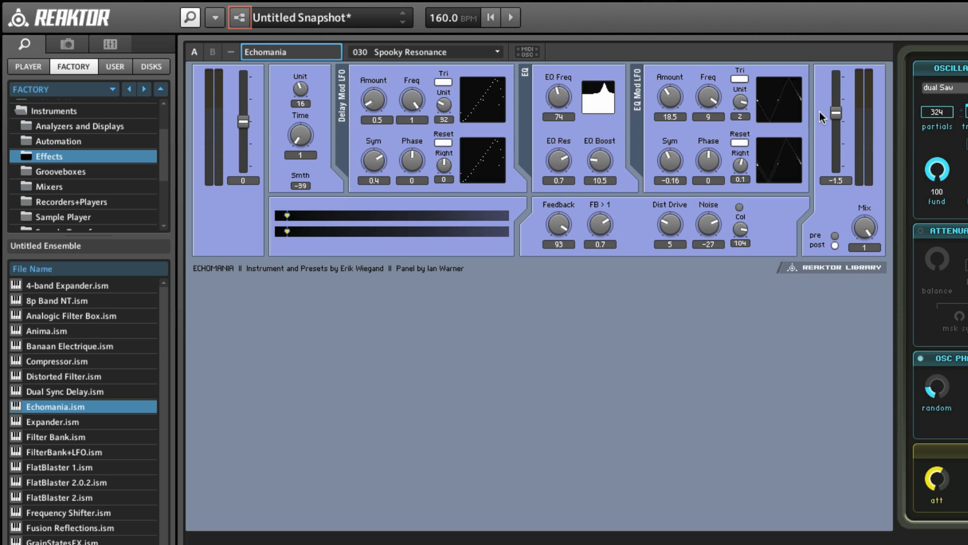
drag(835, 116, 835, 120)
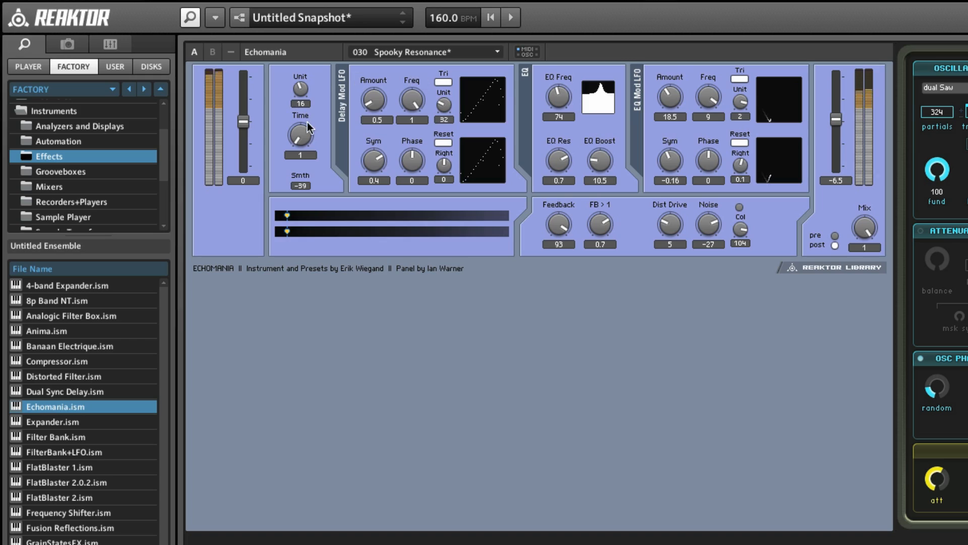
drag(371, 101, 379, 70)
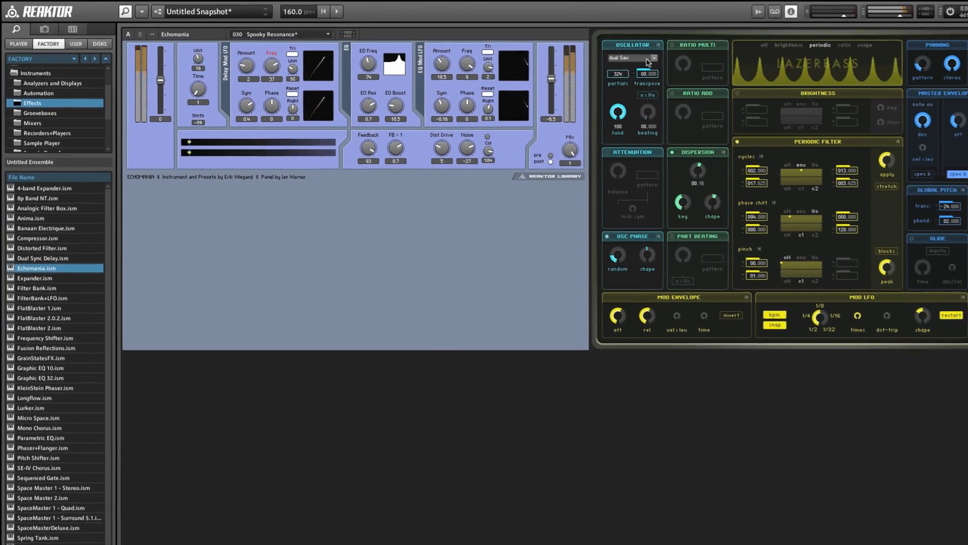
Try the Impulse waveform on Lazerbass's oscillator, and settle on PW Square
click(647, 58)
click(630, 95)
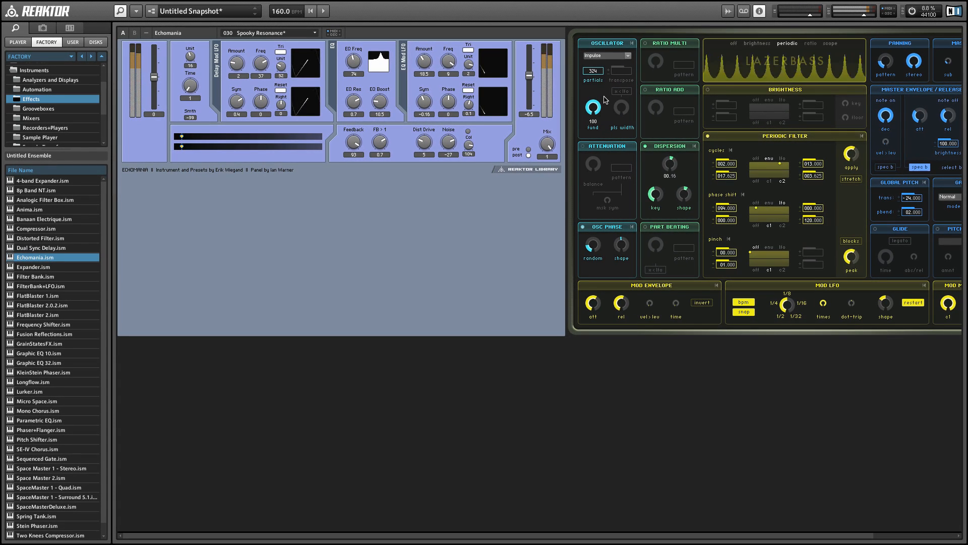
click(605, 55)
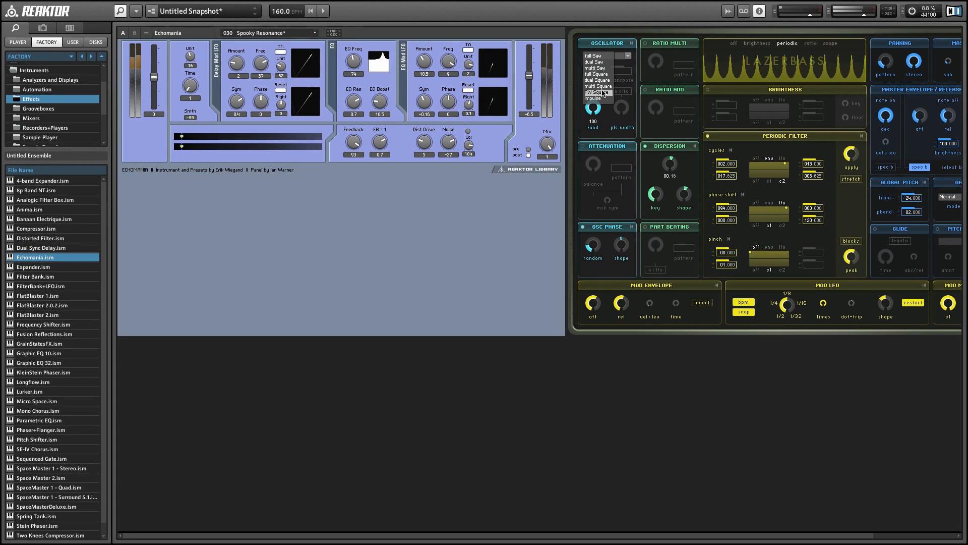
click(595, 101)
Set Echomania's Delay Mod LFO to frequency 92 and amount 0.7
drag(264, 66, 261, 89)
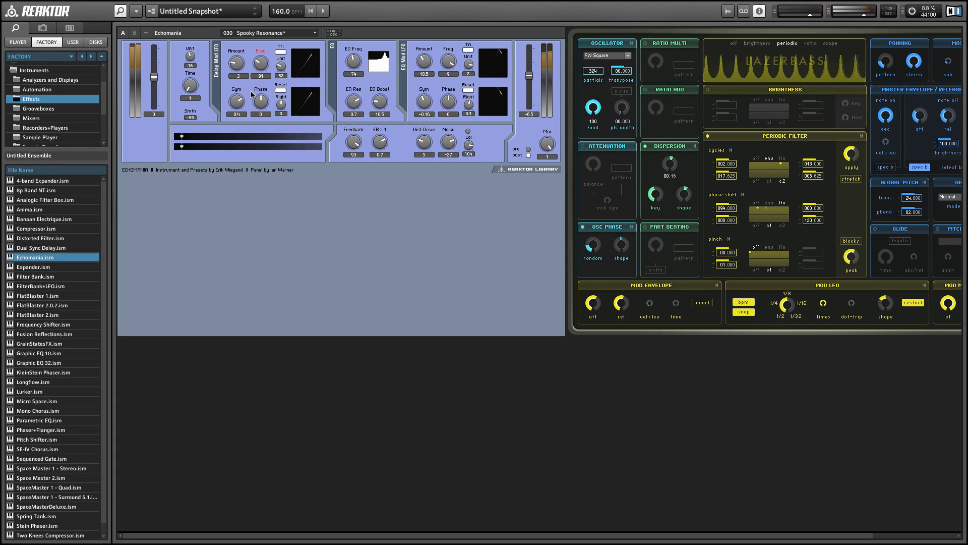
click(236, 66)
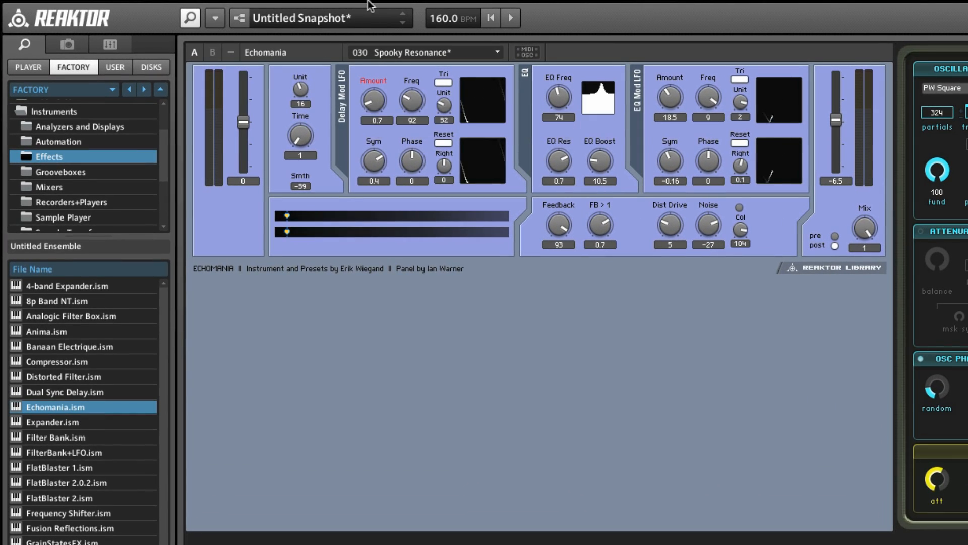
Save the ensemble as LazerEcho.ens in the user Ensembles folder
click(219, 16)
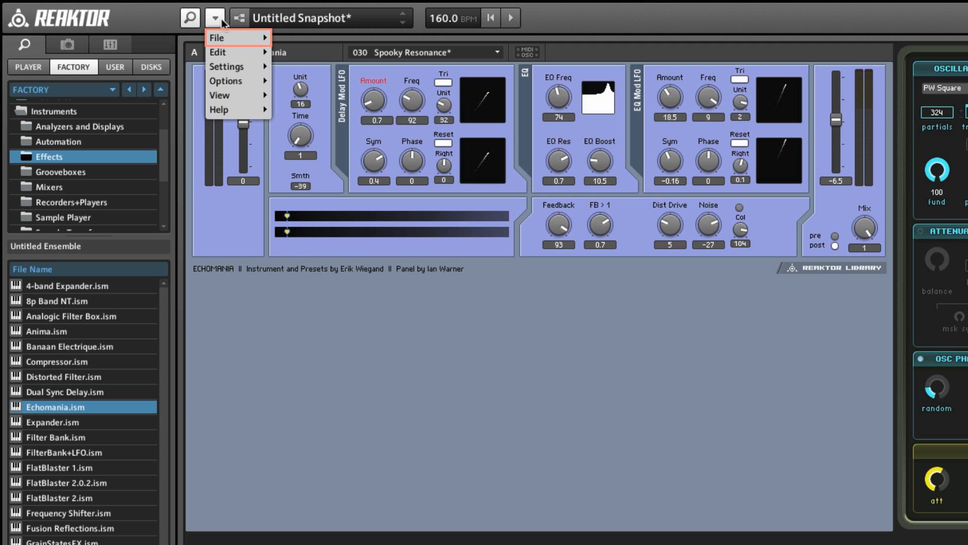
mouse_move(227, 41)
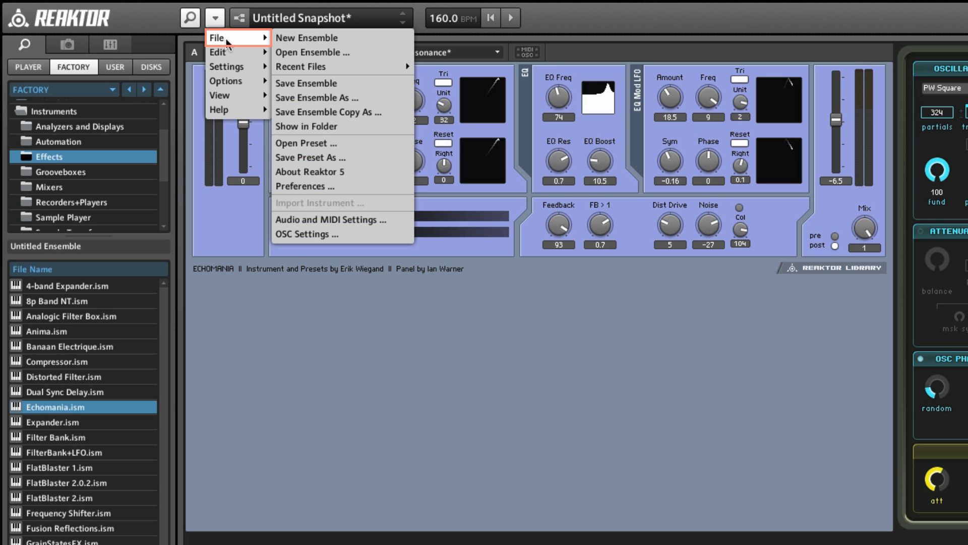
click(330, 98)
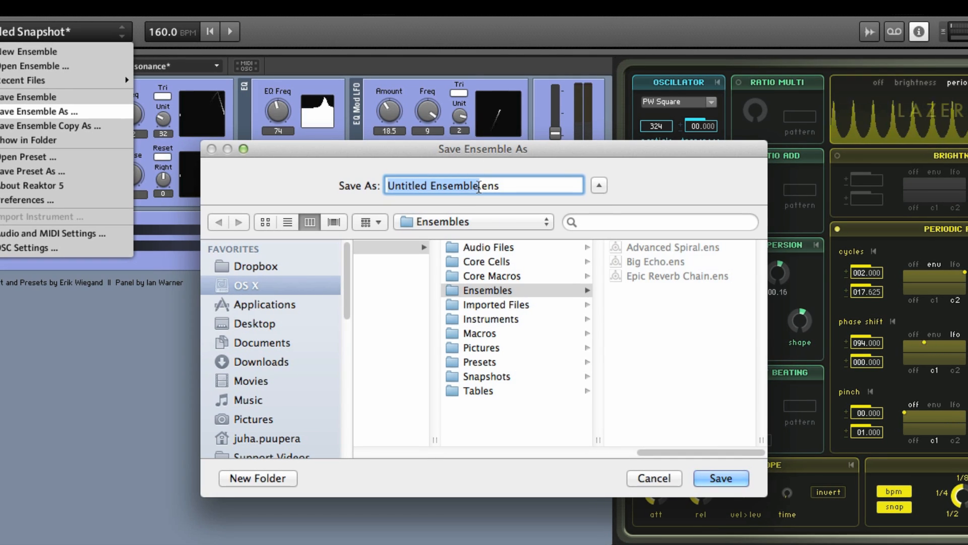
click(600, 180)
drag(479, 186, 339, 185)
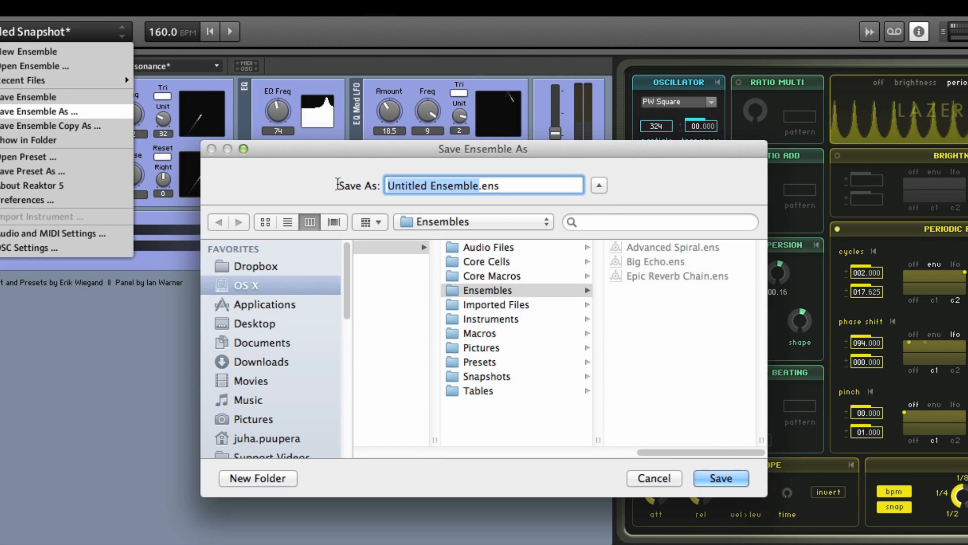
text(LazerEcho)
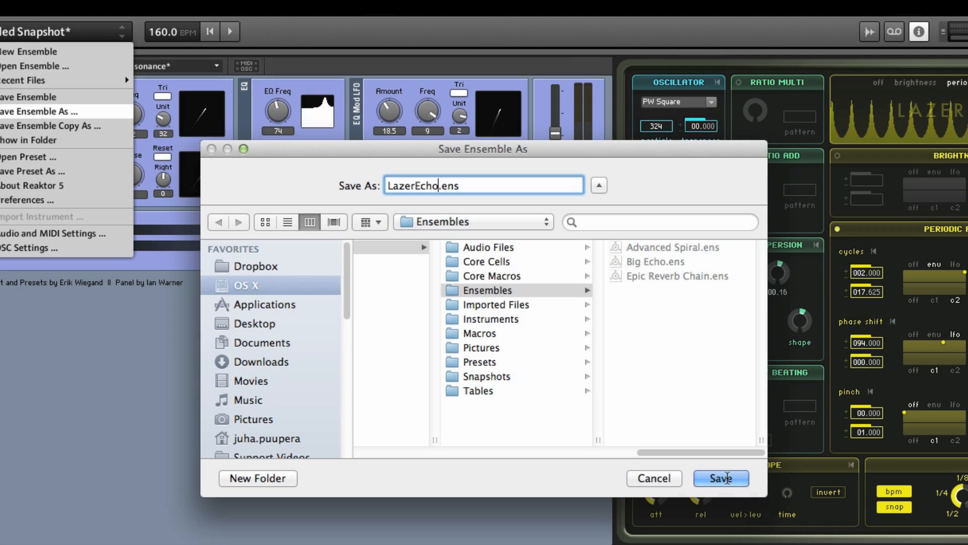
click(725, 477)
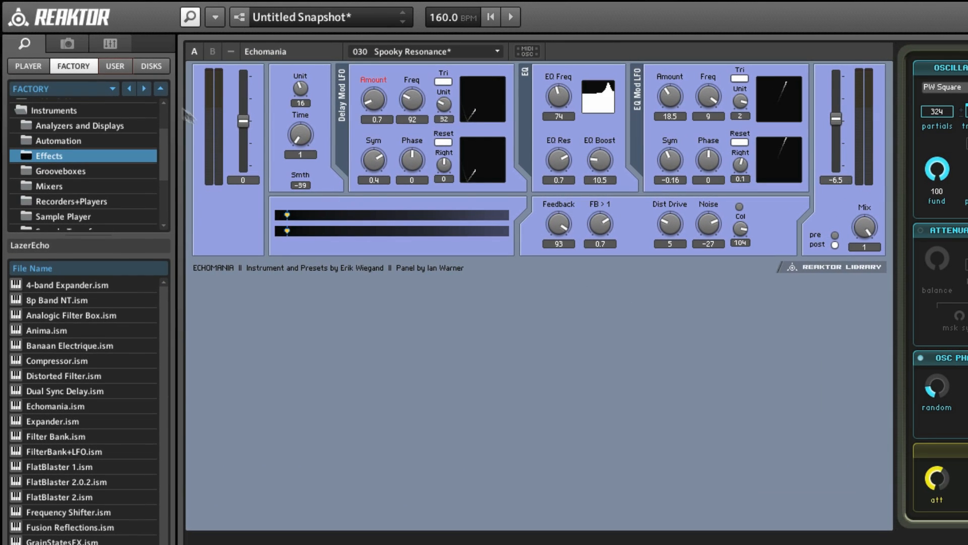
Look up the saved ensemble in the Ensembles folder of the user library
click(112, 66)
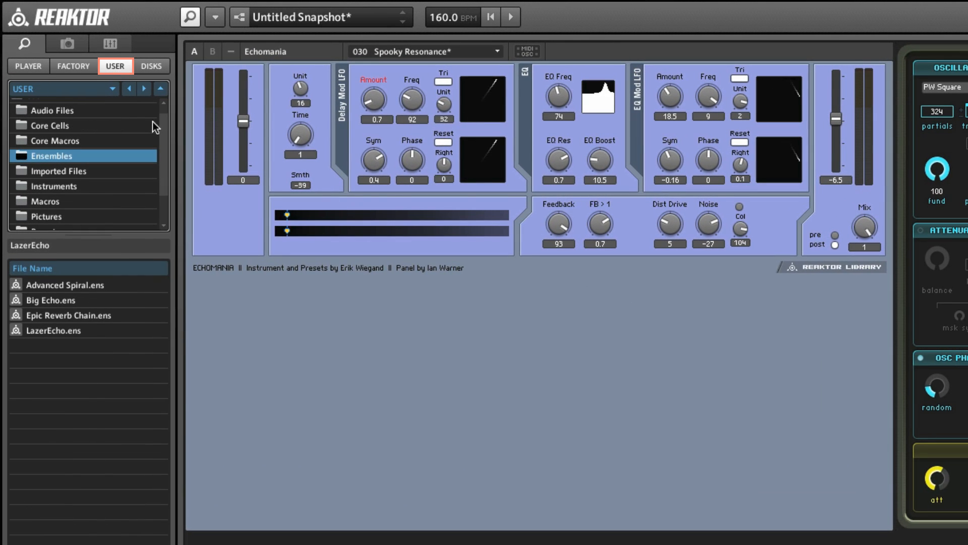
drag(162, 144, 164, 123)
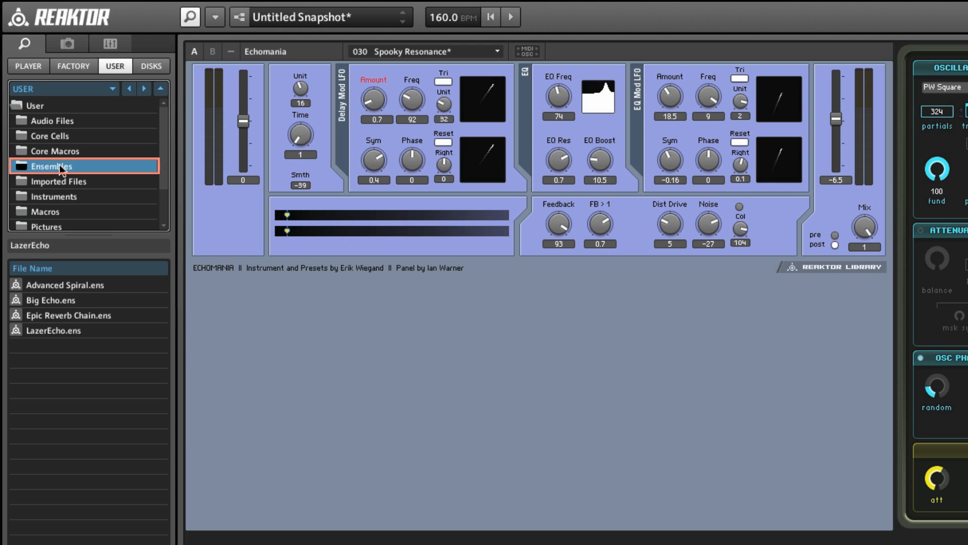
Select the saved LazerEcho.ens file in the user library's Ensembles folder
click(56, 330)
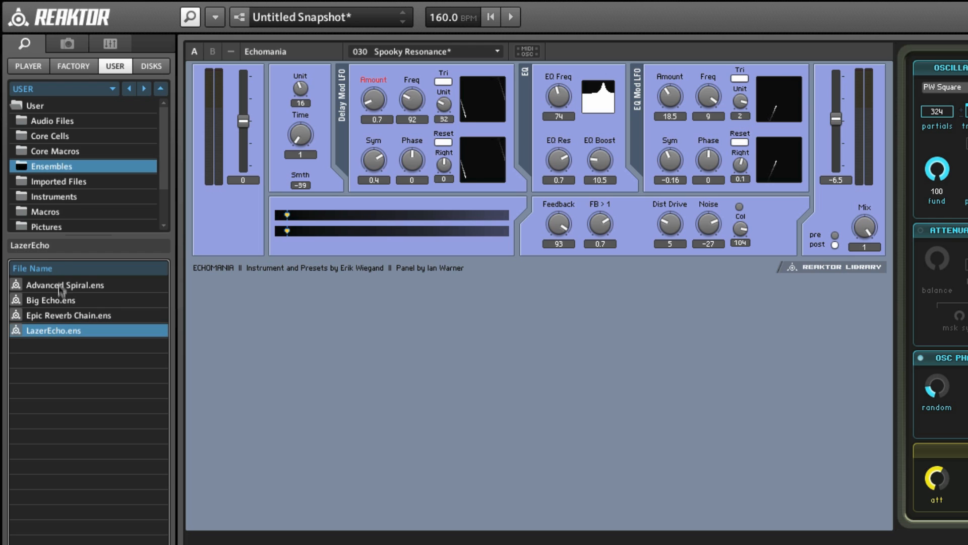
Load Akkord 1.3.ens from the factory library's Electronic Instruments Vol. 2 ensembles and adjust its Delay 1 delay
click(71, 66)
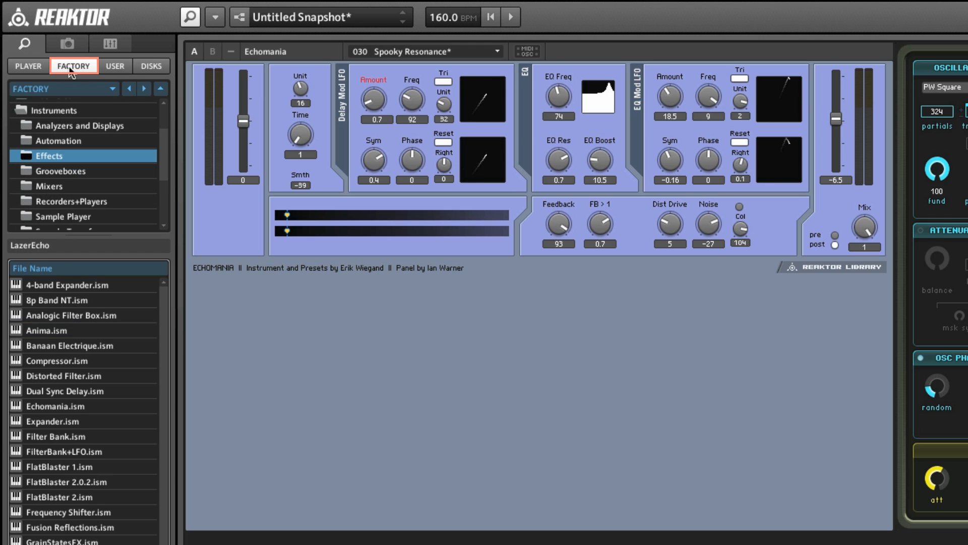
click(20, 112)
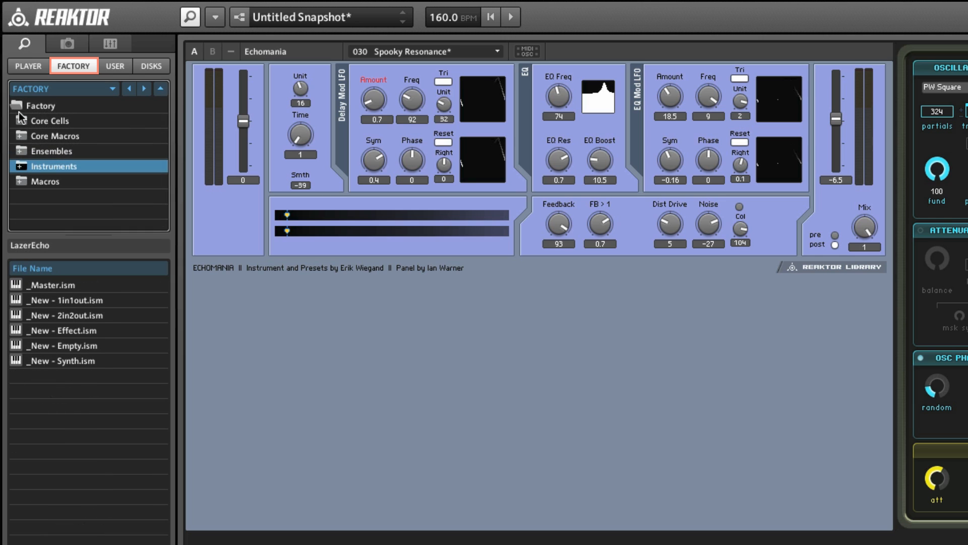
double_click(21, 151)
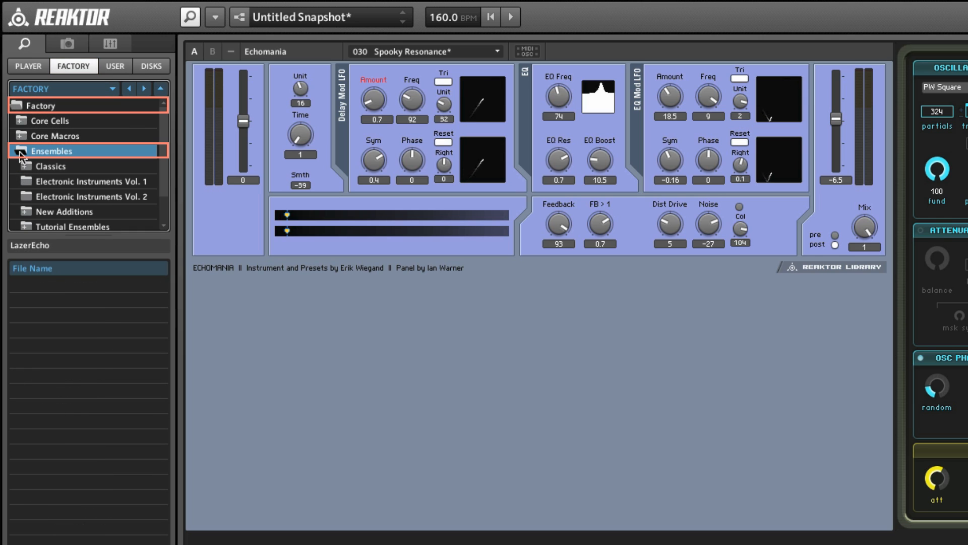
click(83, 199)
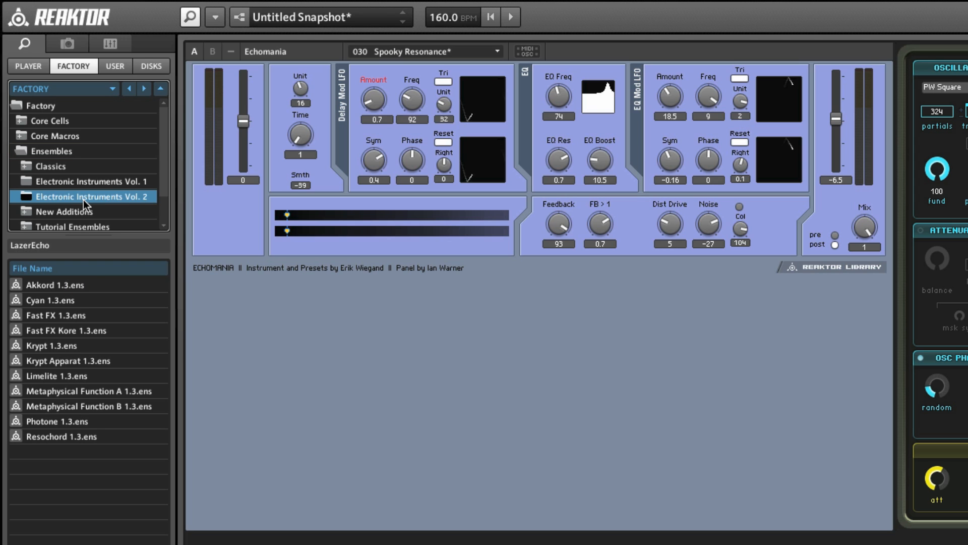
click(39, 285)
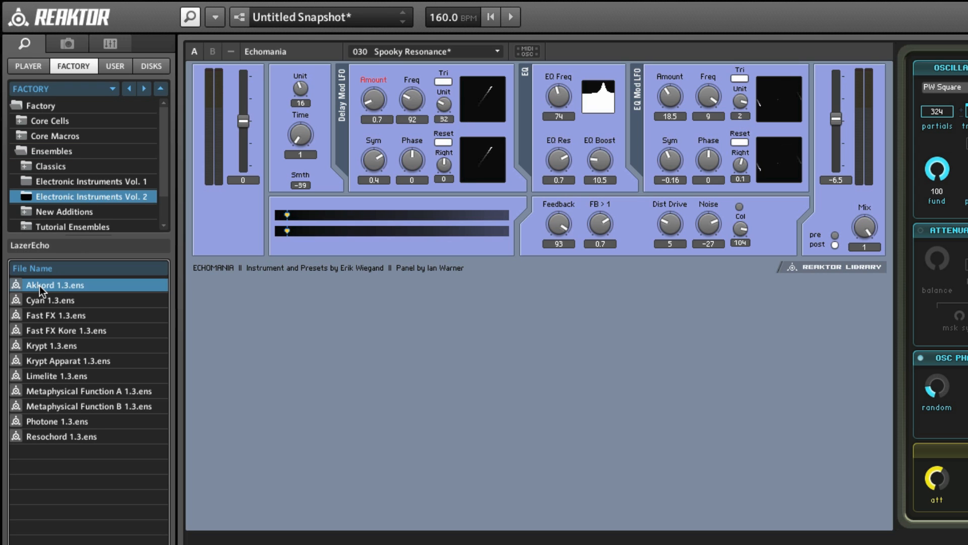
double_click(39, 285)
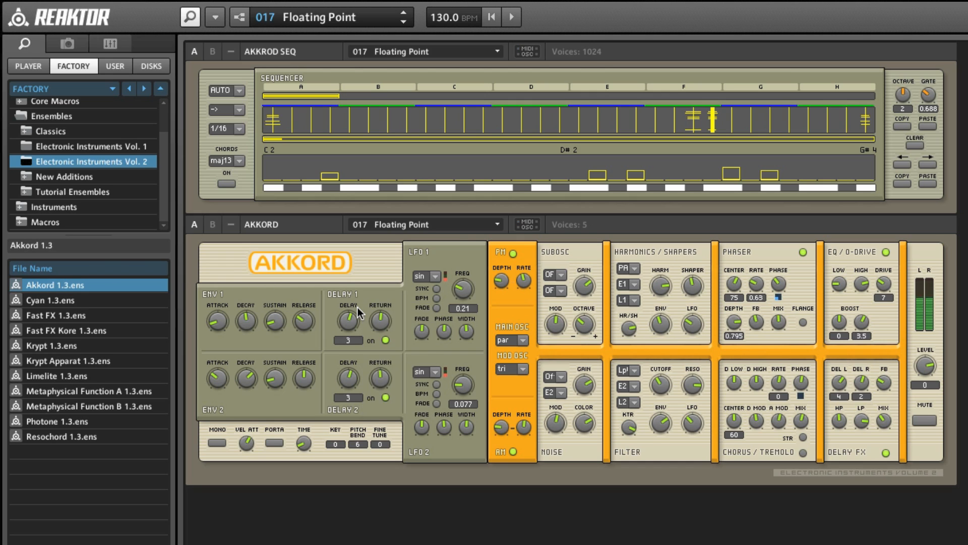
drag(358, 308, 353, 330)
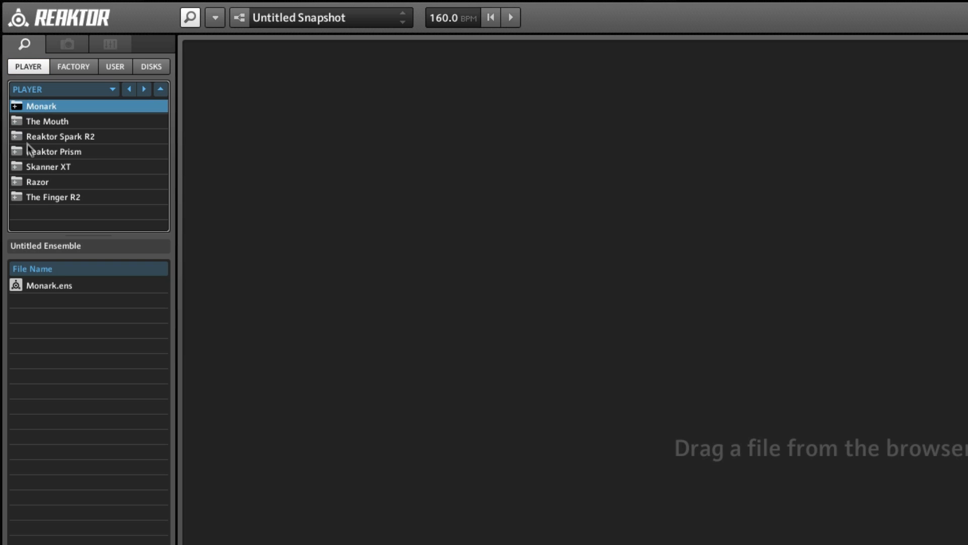
Load Razor.rkplr from the Razor folder of the Player library
click(36, 182)
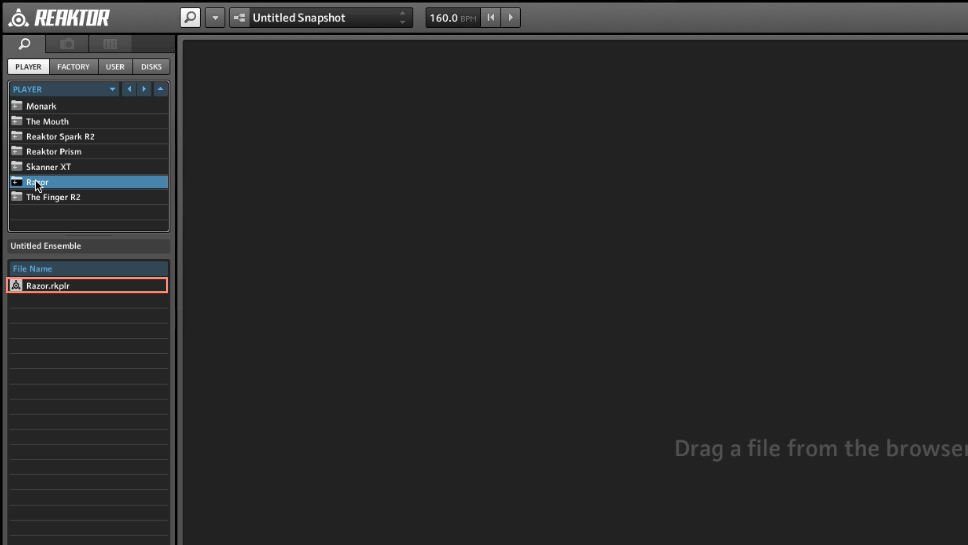
double_click(42, 286)
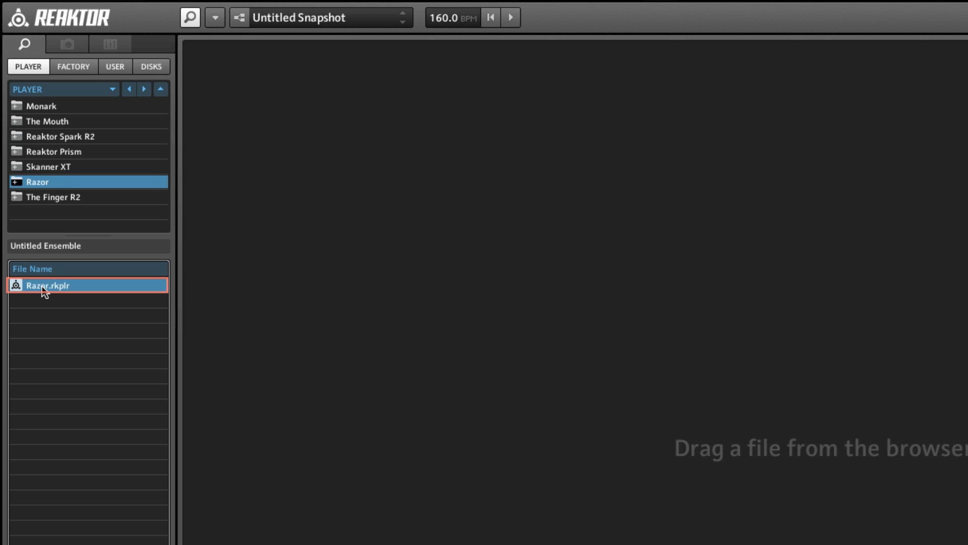